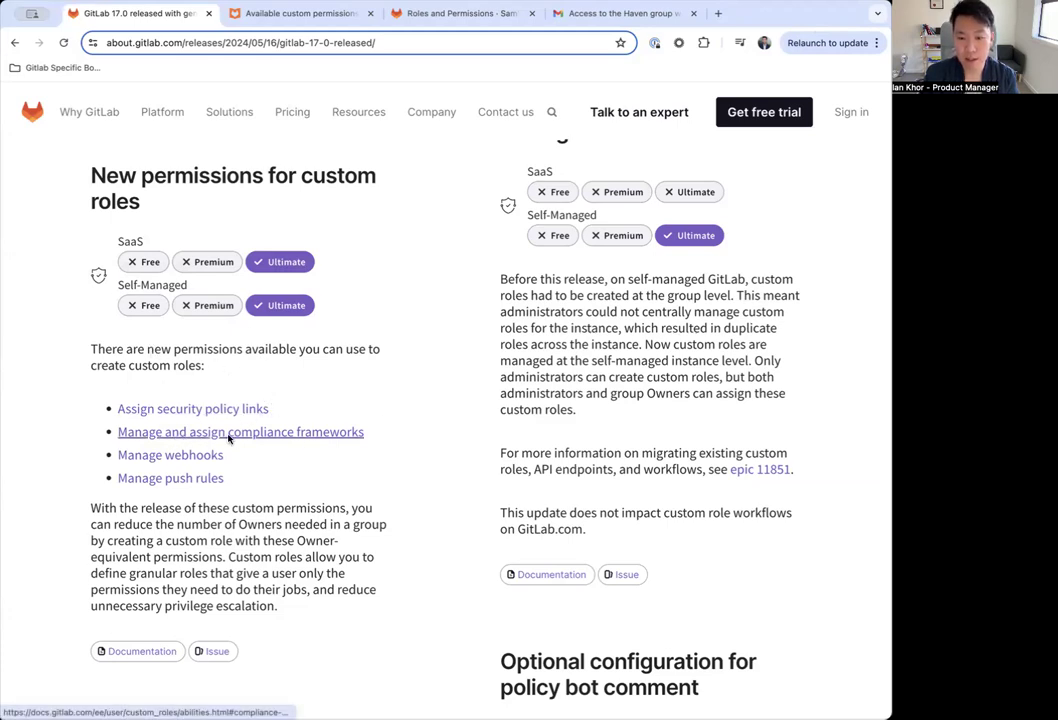
Examine the Compliance management and Security policy management entries in the GitLab custom permissions documentation
click(318, 15)
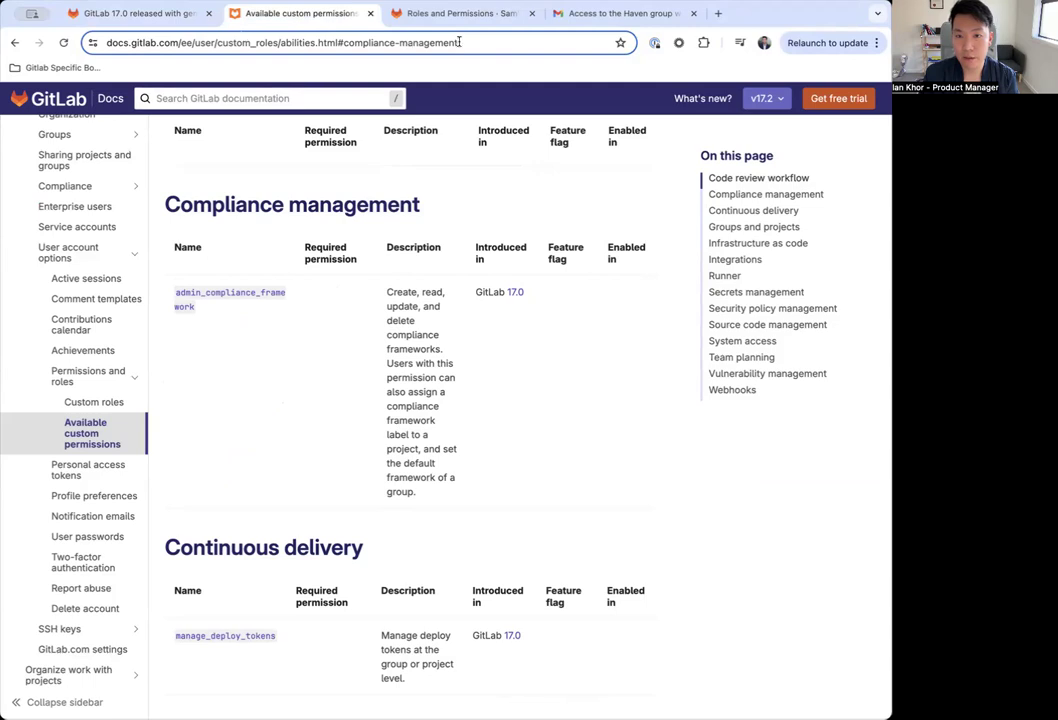
scroll(547, 434, up, 2)
scroll(549, 434, down, 7)
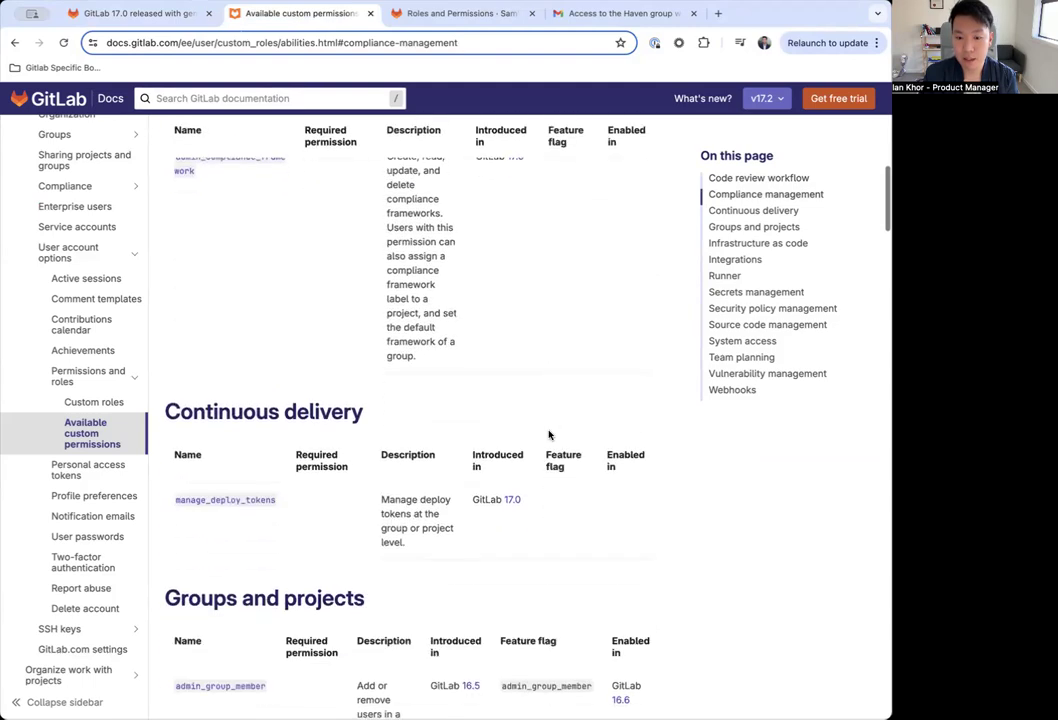
scroll(548, 435, up, 5)
scroll(548, 434, up, 2)
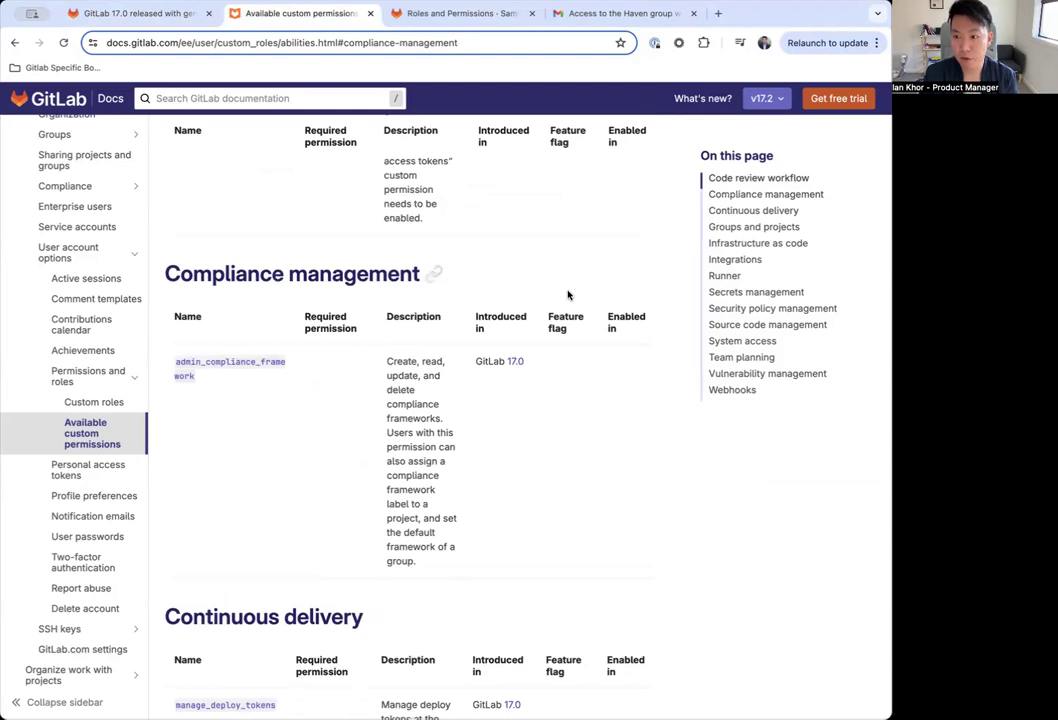
click(777, 308)
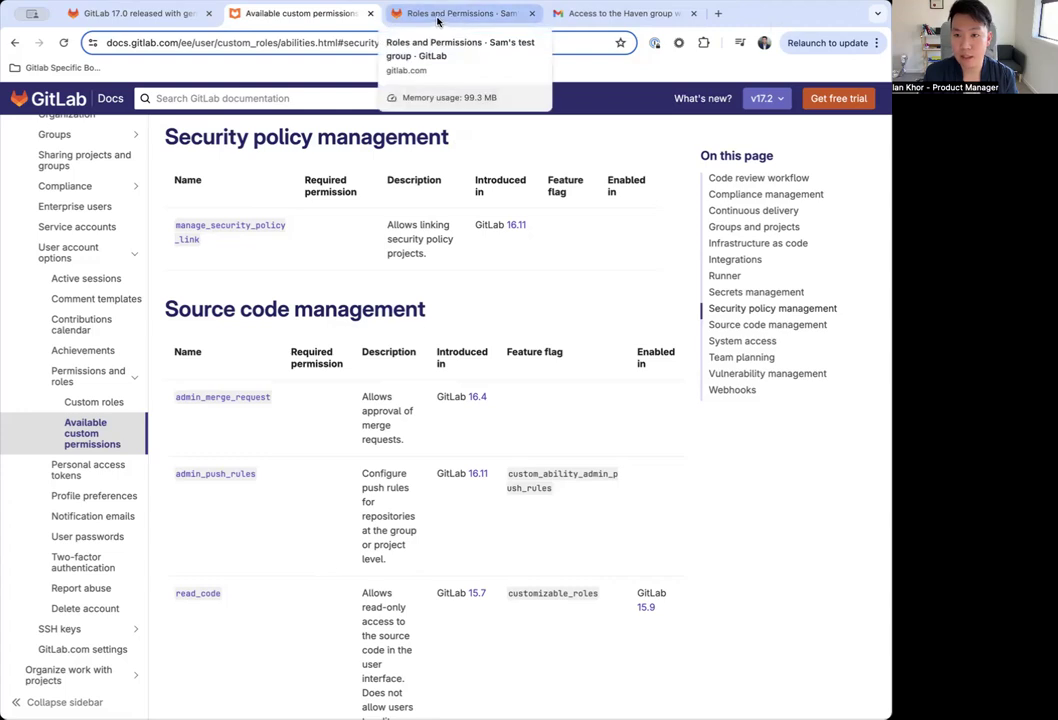
Start a new custom role named "Compliance Manager" in the test group, described as "Compliance managers with read and edit ability of compliance frameworks and security policies"
click(472, 16)
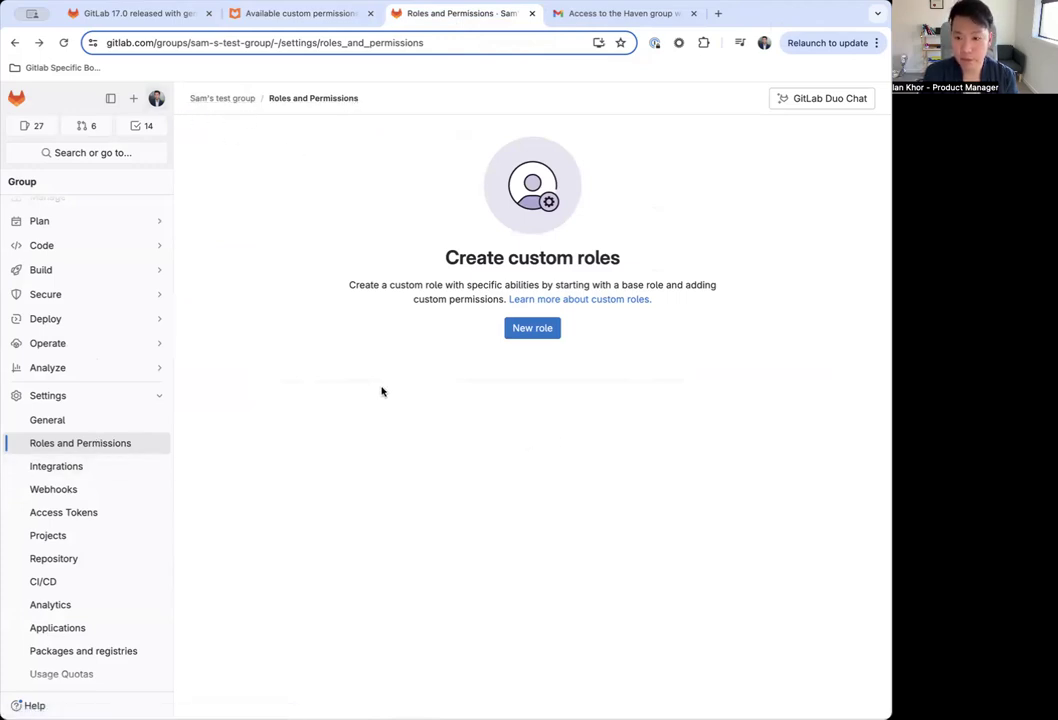
click(532, 328)
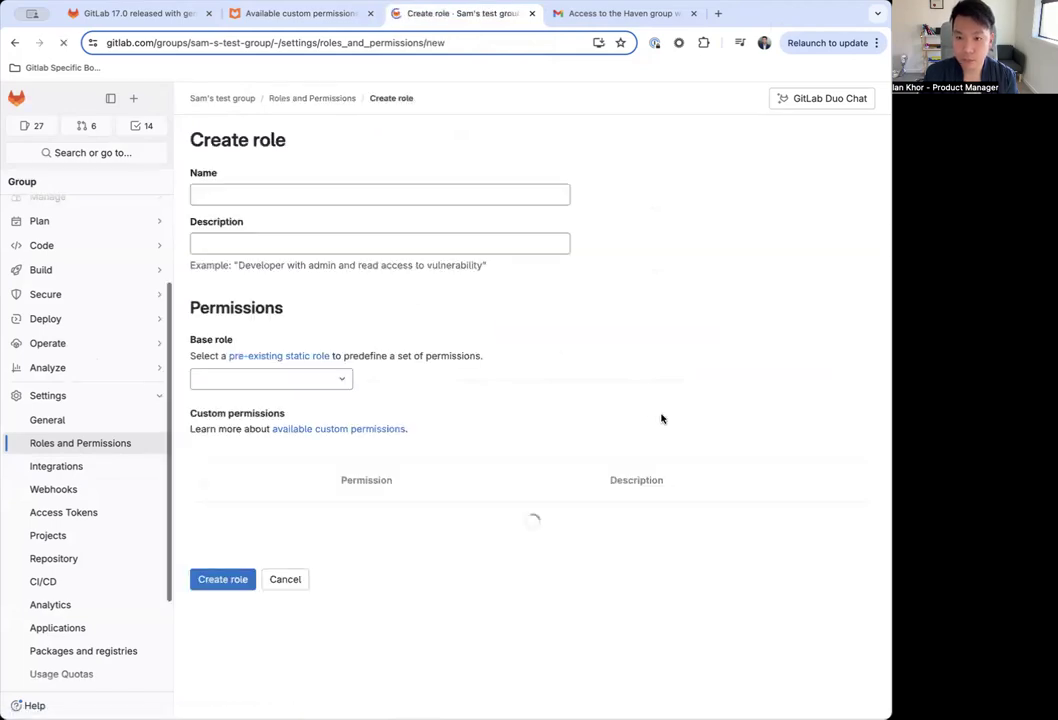
click(263, 189)
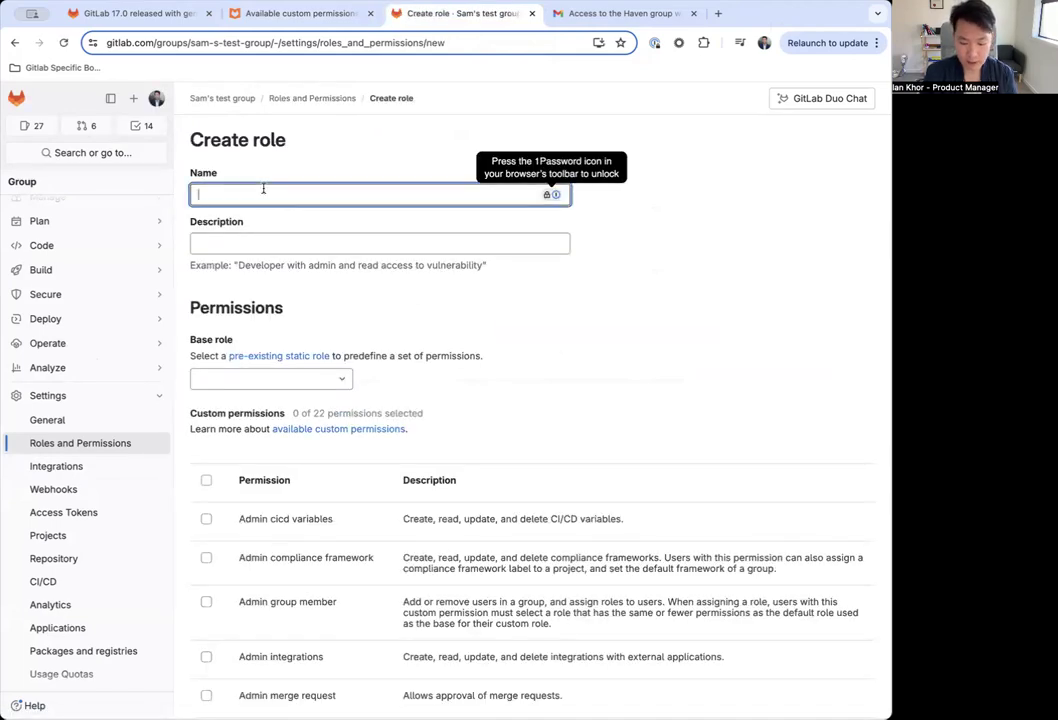
text(com)
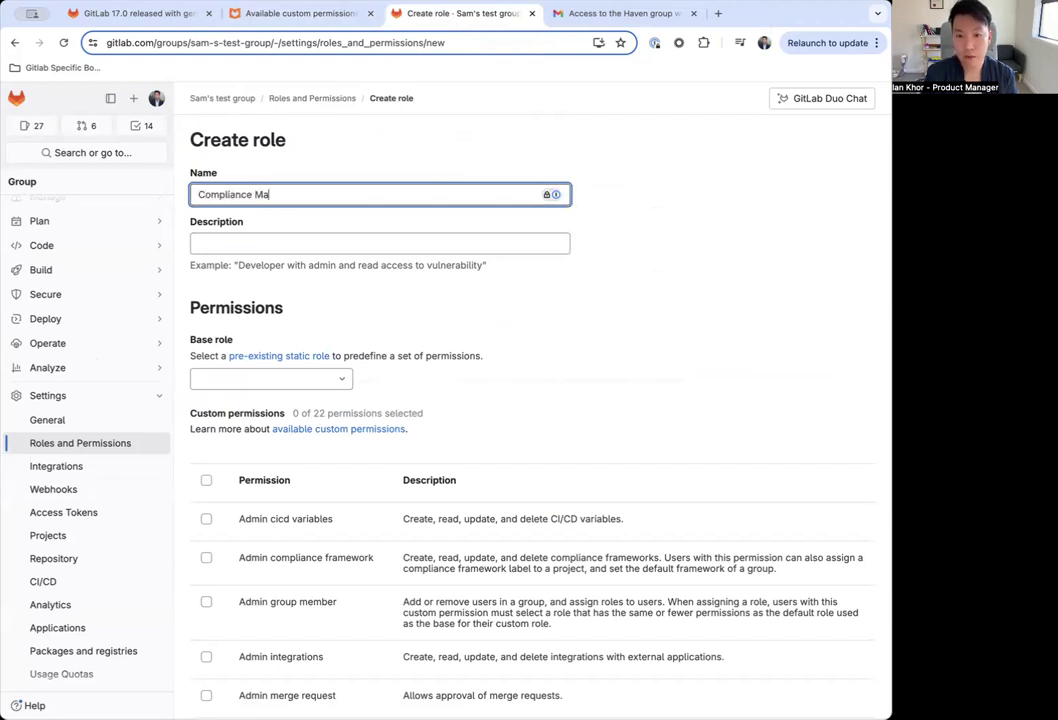
click(243, 246)
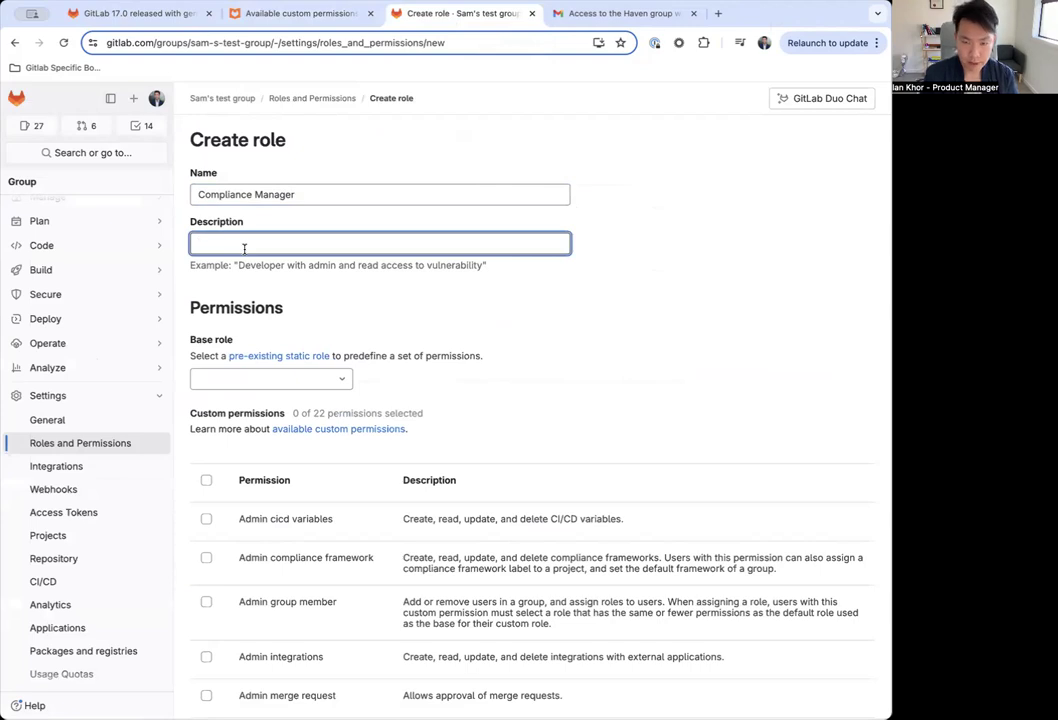
text(Compliance mabagers with read and edit ability of compliance fra)
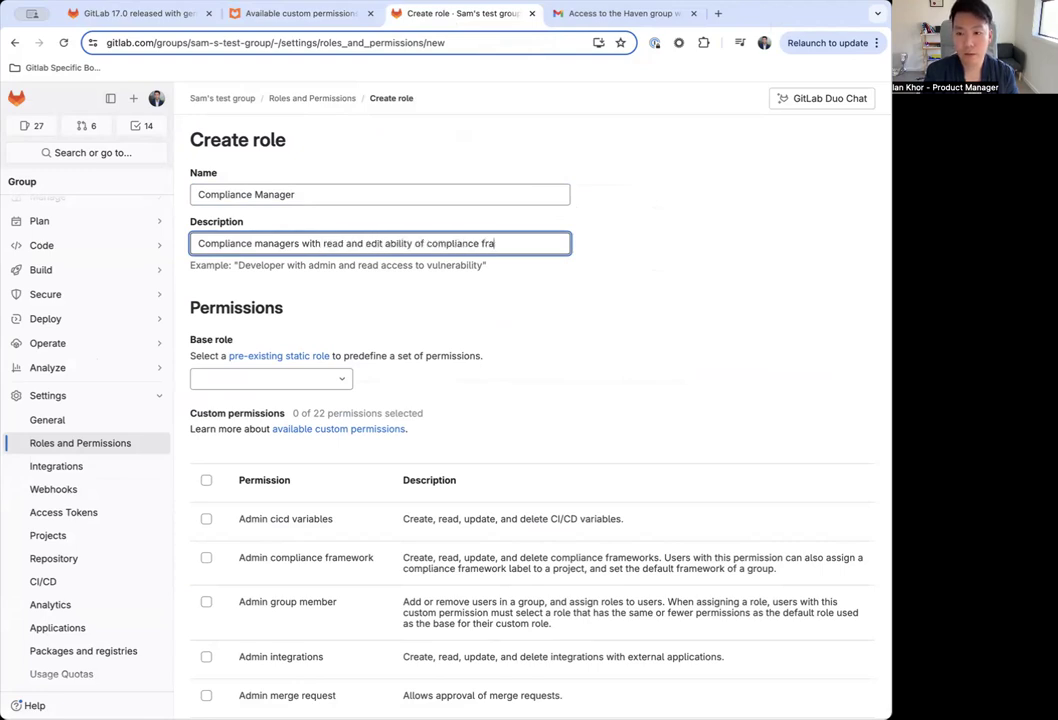
text(security policies)
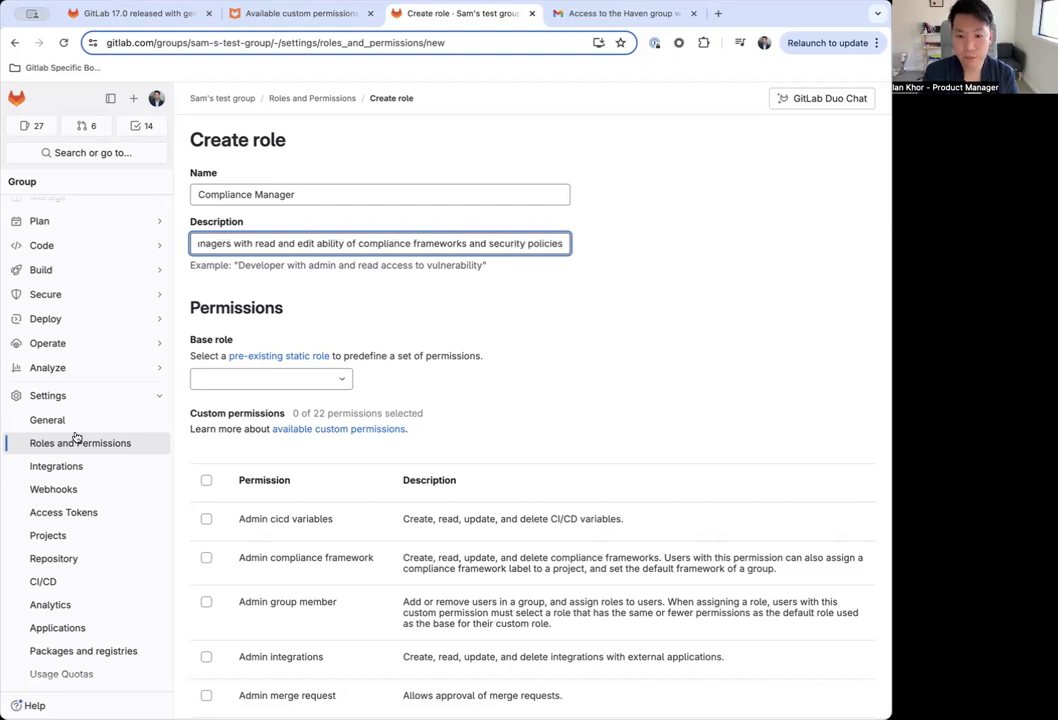
Set the role's base role to Reporter and grant the Manage security policy link and Admin compliance framework permissions
click(274, 377)
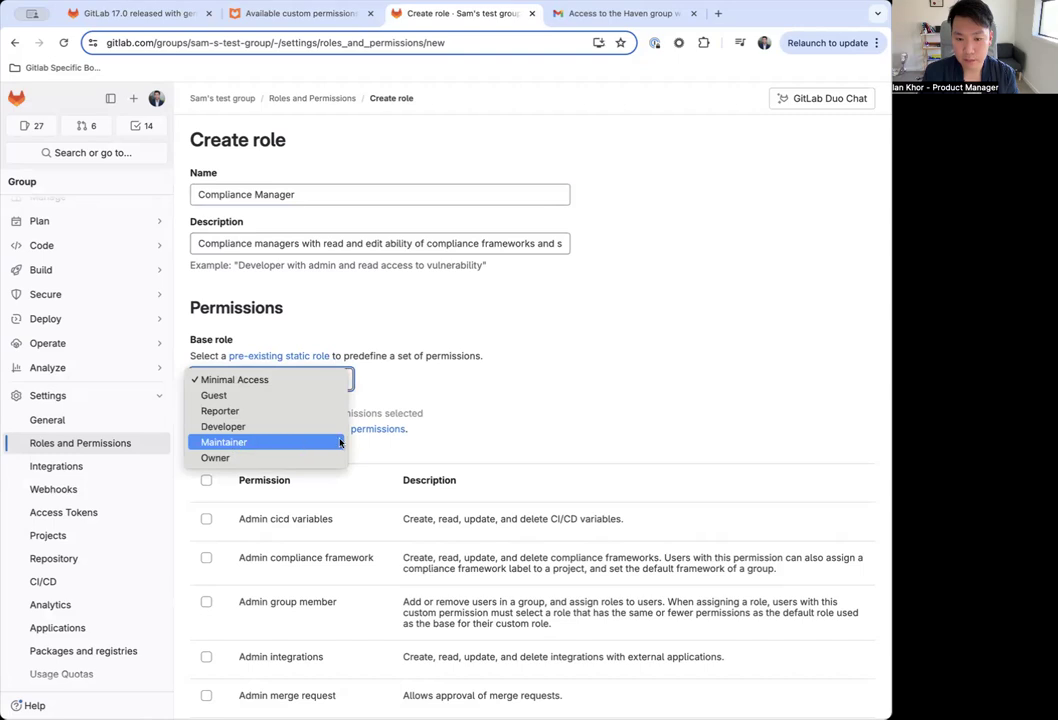
click(276, 410)
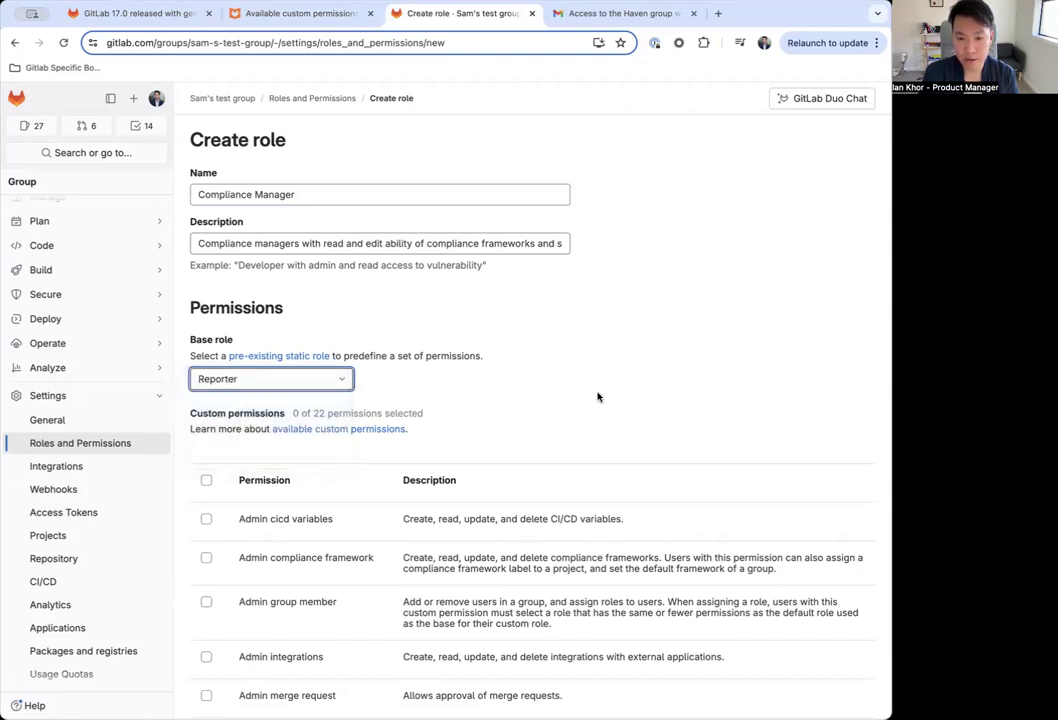
scroll(406, 406, down, 8)
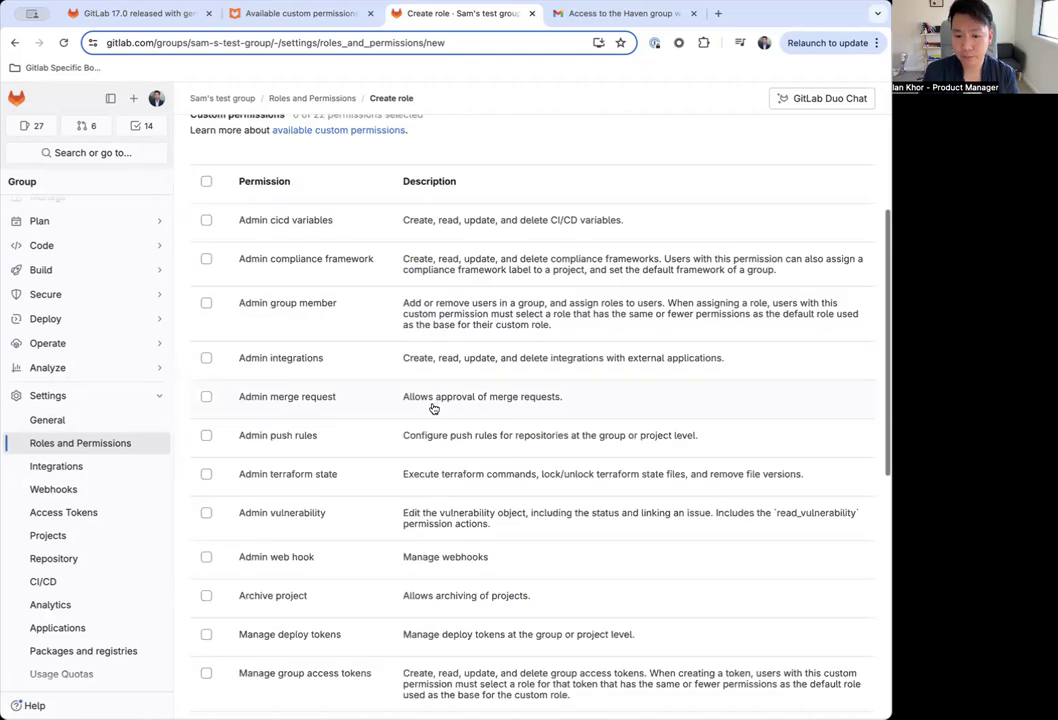
scroll(508, 437, down, 5)
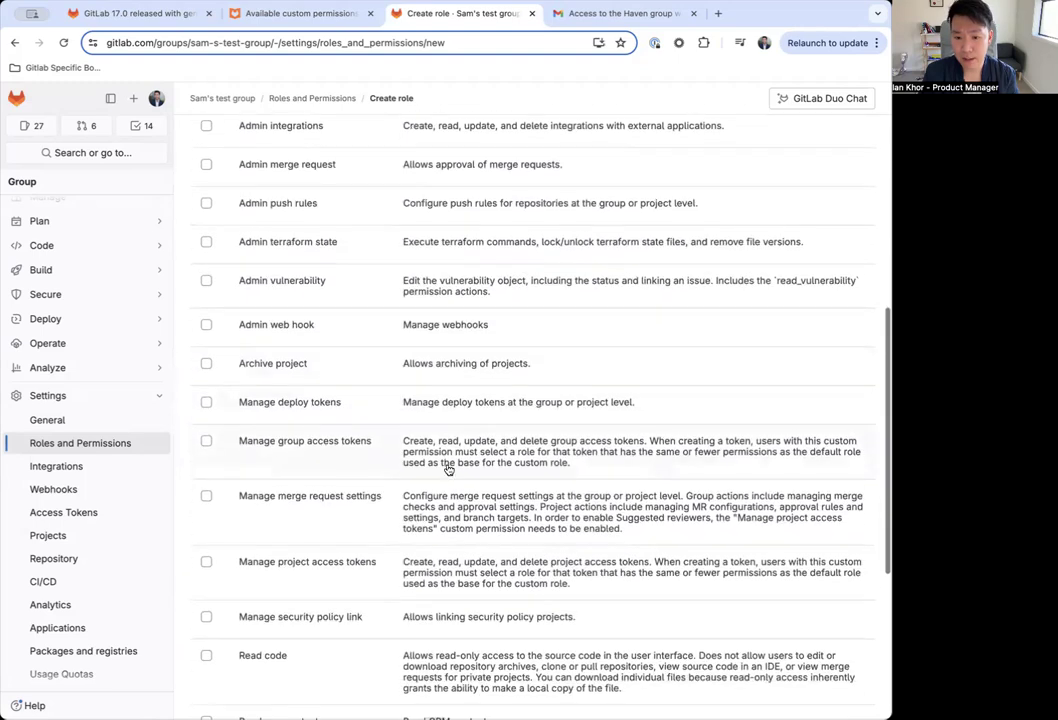
click(208, 461)
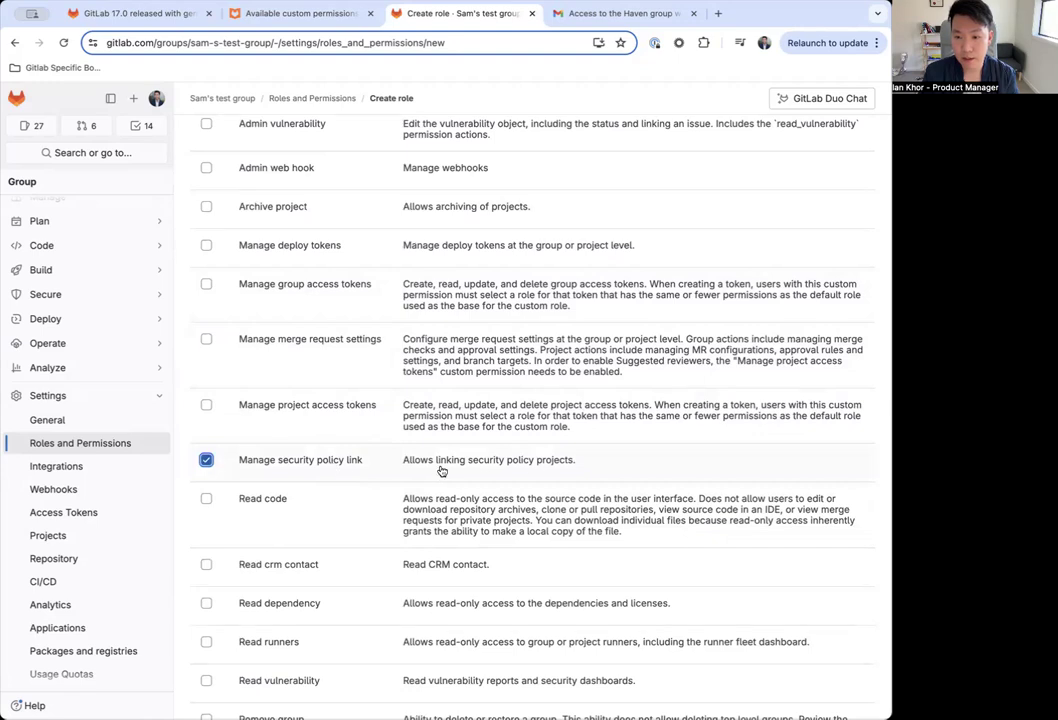
scroll(509, 472, up, 1)
scroll(508, 472, up, 4)
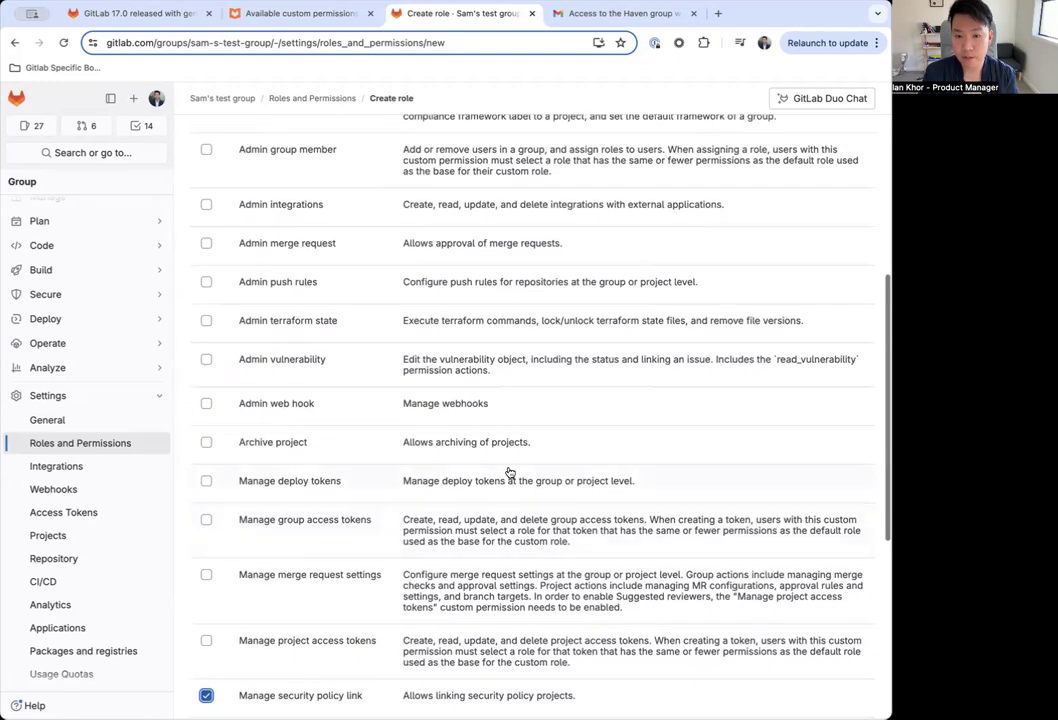
scroll(371, 328, up, 3)
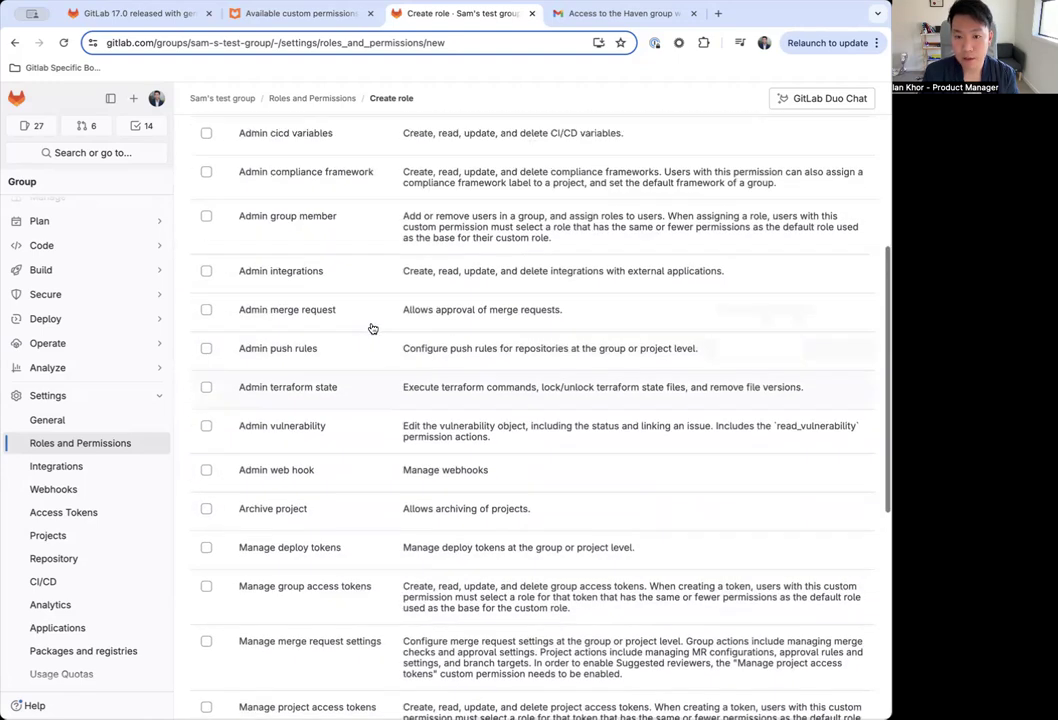
click(206, 246)
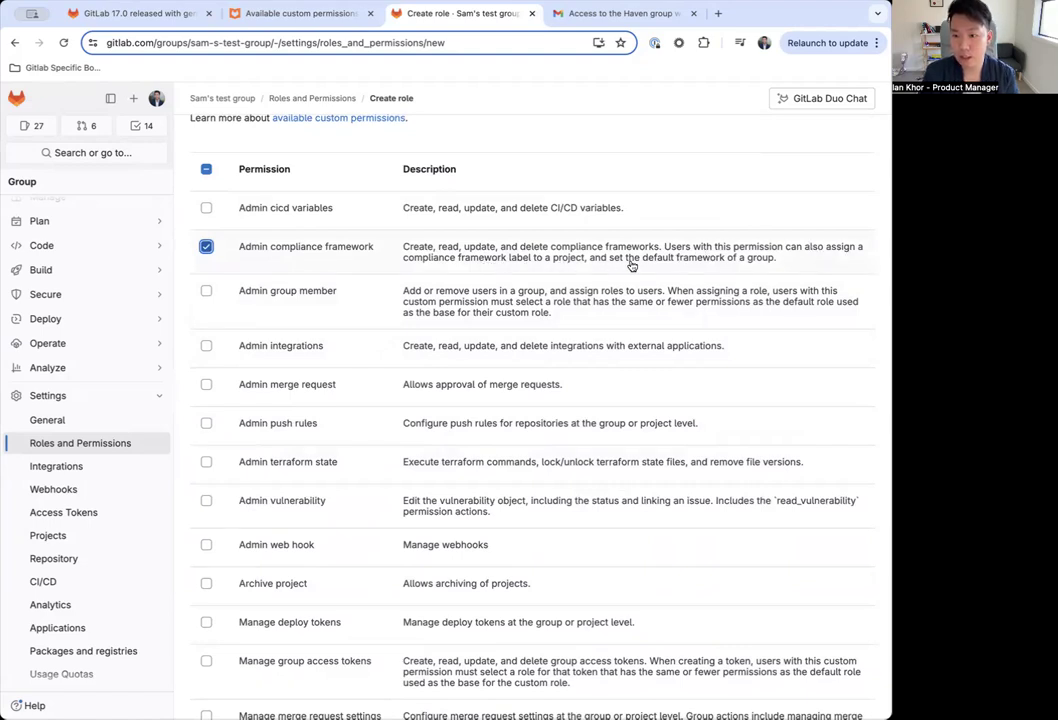
Review the new role's base role and selected permissions, and check the Gmail message about access to the Haven group
scroll(380, 281, down, 6)
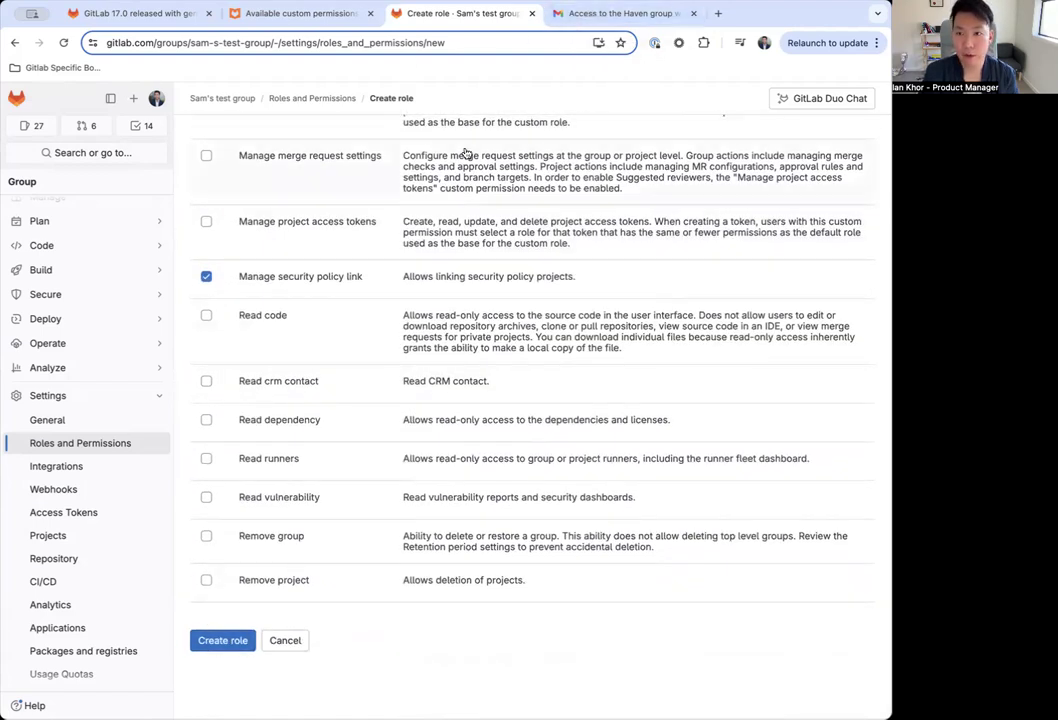
scroll(465, 155, up, 5)
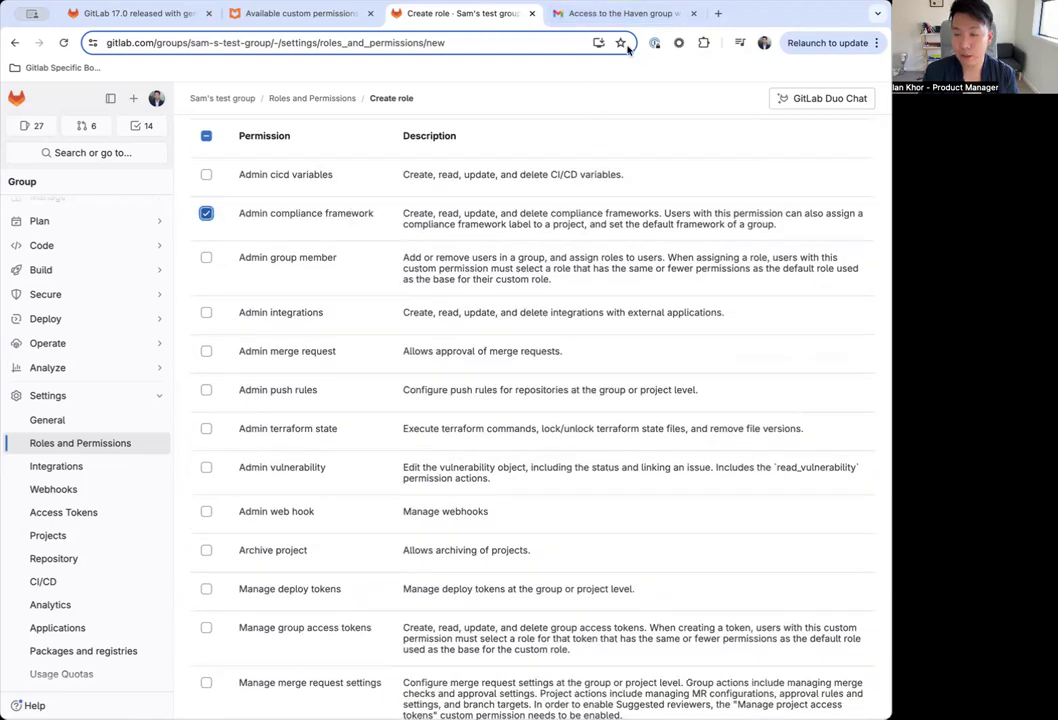
scroll(516, 252, up, 3)
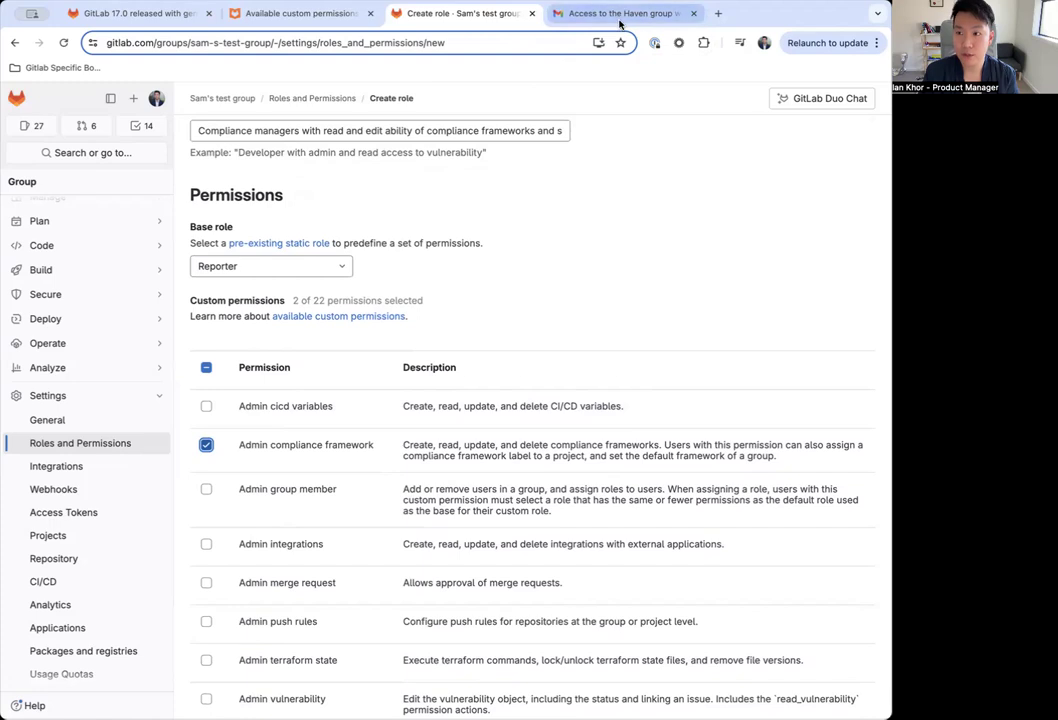
click(620, 15)
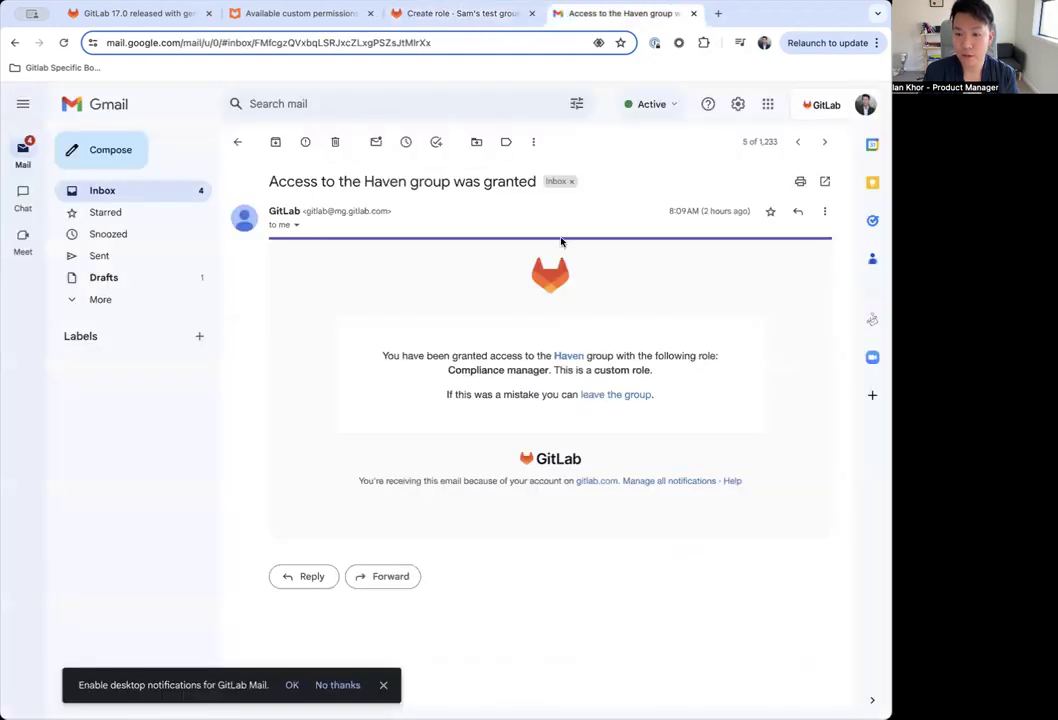
click(481, 18)
scroll(376, 482, down, 15)
scroll(360, 330, up, 1)
click(620, 13)
click(440, 13)
scroll(387, 243, up, 1)
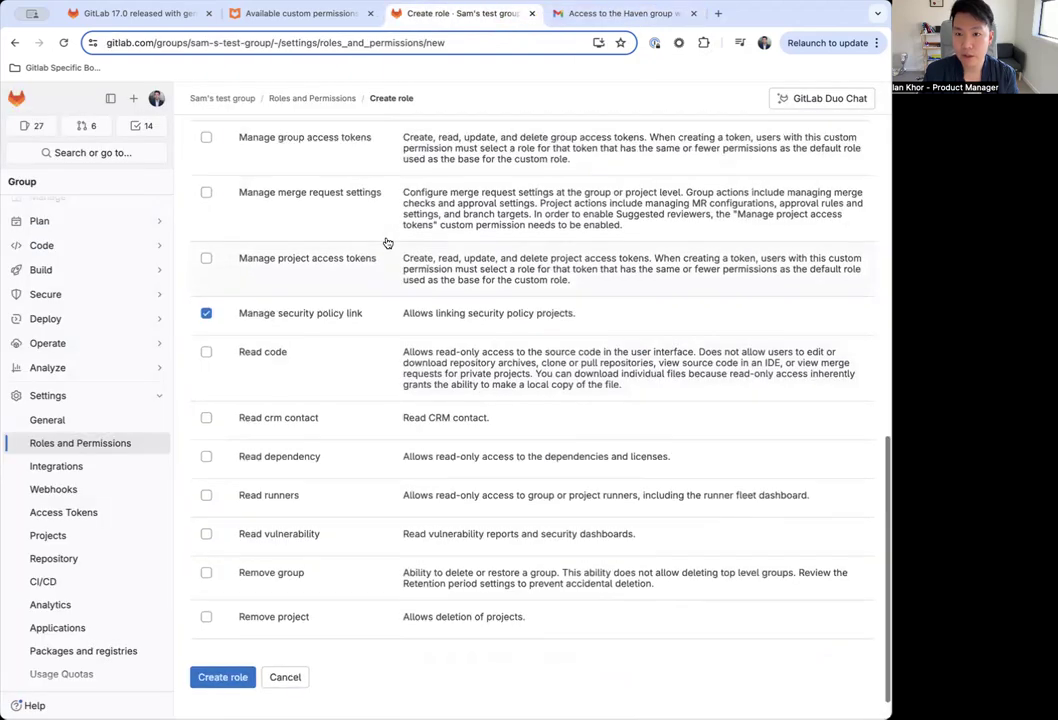
scroll(387, 243, up, 15)
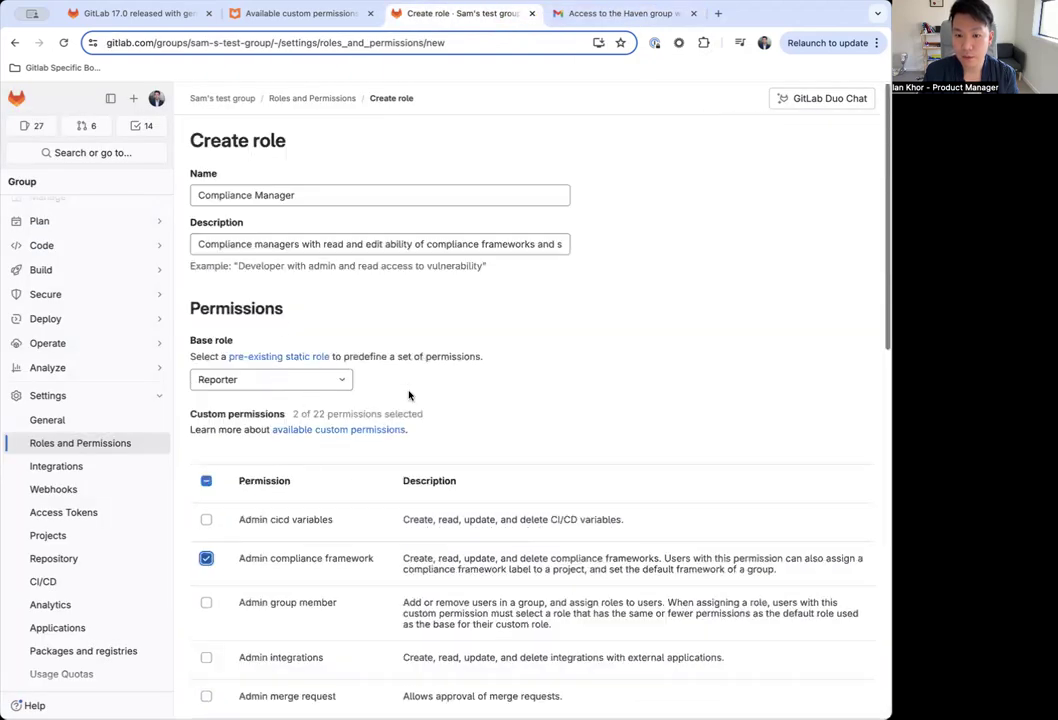
Open the Haven group from the access e-mail in Gmail, and recheck the permissions selected in the GitLab role form
click(598, 16)
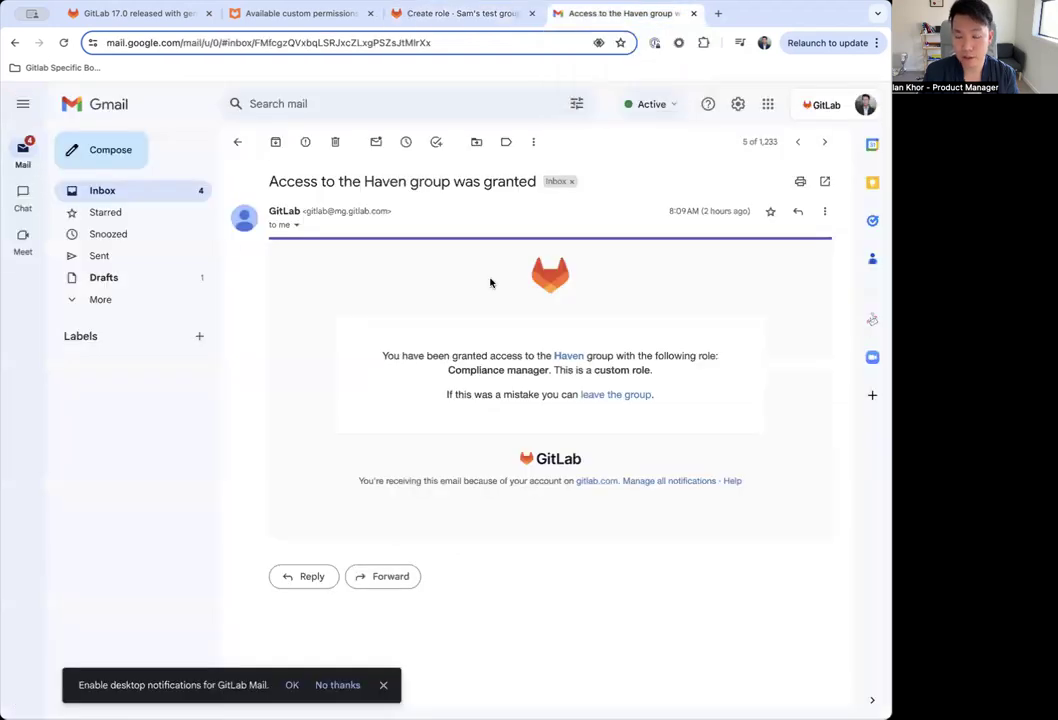
click(566, 357)
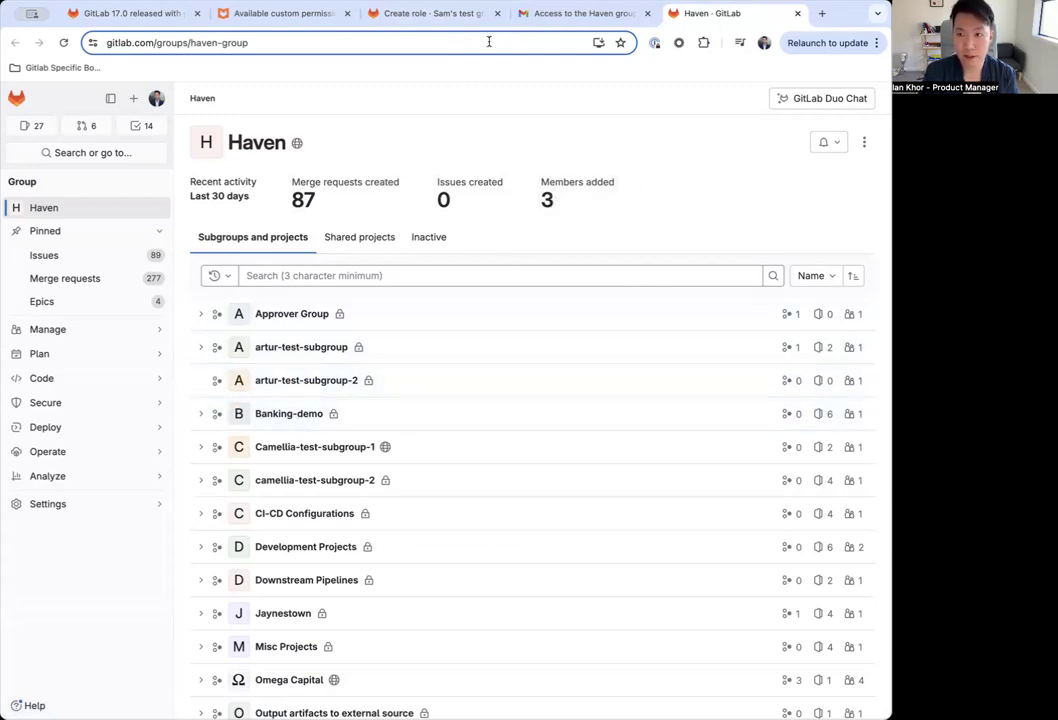
click(441, 18)
scroll(387, 478, down, 10)
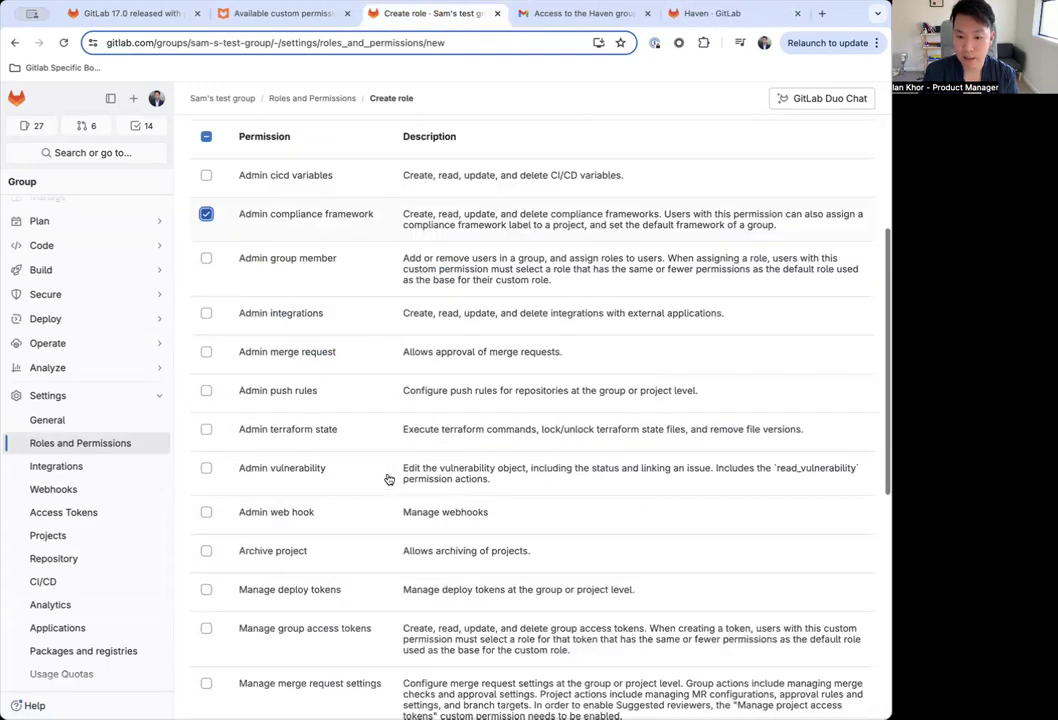
scroll(388, 479, down, 2)
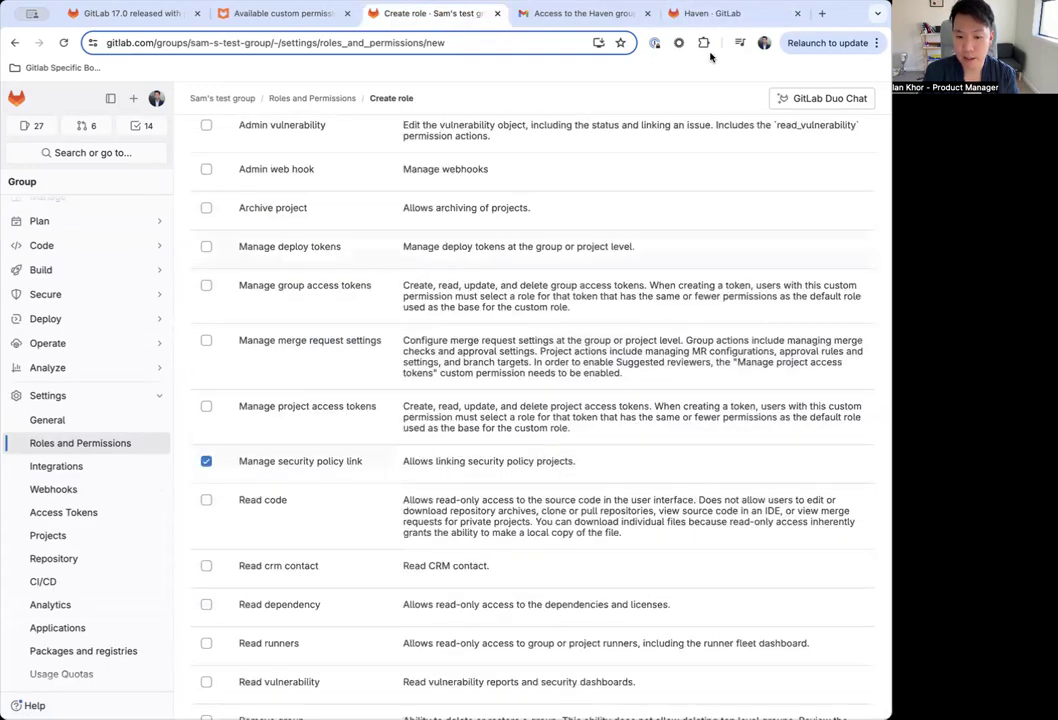
Return to the Haven group and open the list of frameworks in its Compliance center
click(673, 12)
mouse_move(160, 403)
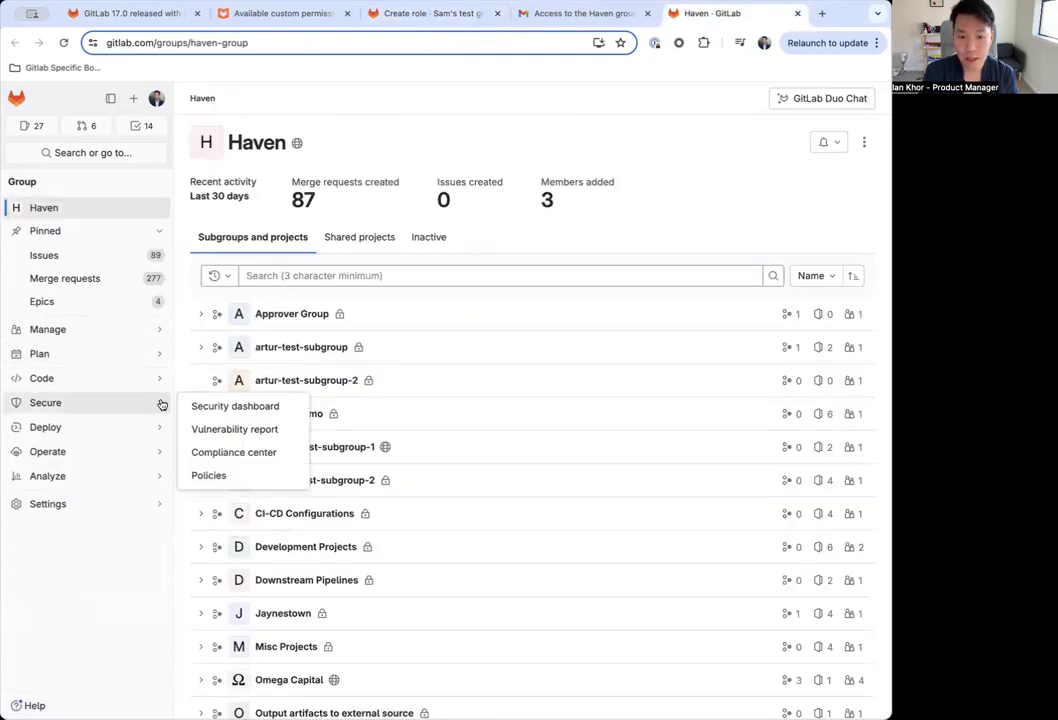
click(245, 453)
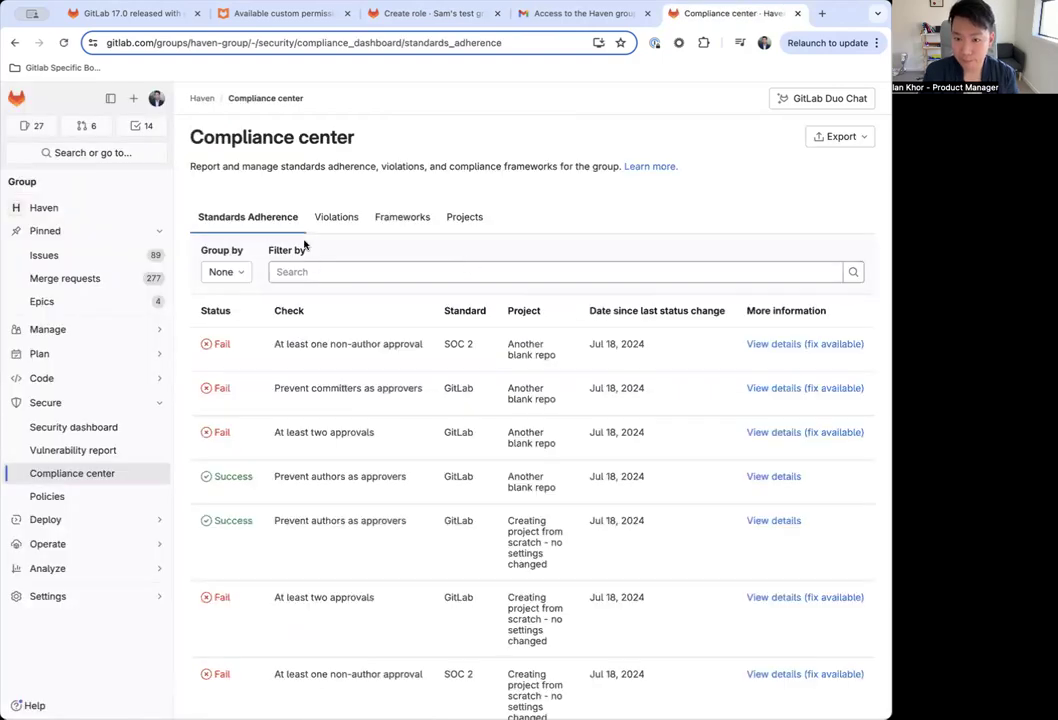
click(386, 217)
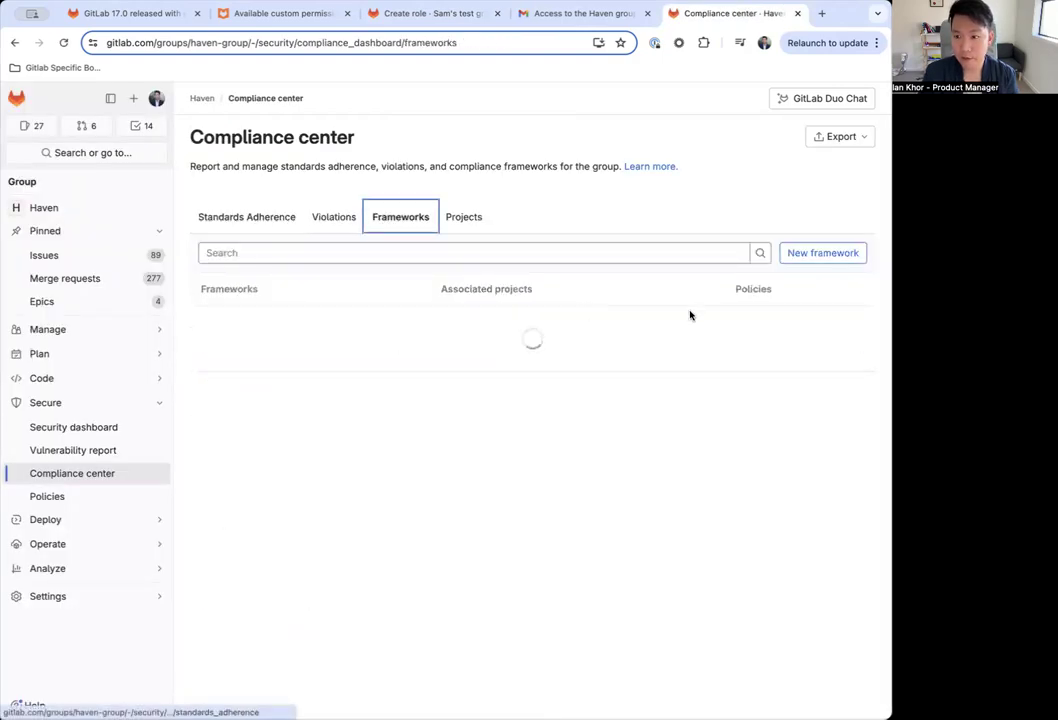
Add a compliance framework named with the presenter's first name plus "Demo 2", description "Blah Blah" and the Deep violet background color #330066
click(822, 253)
click(373, 266)
text(Ian Demo 2)
click(289, 315)
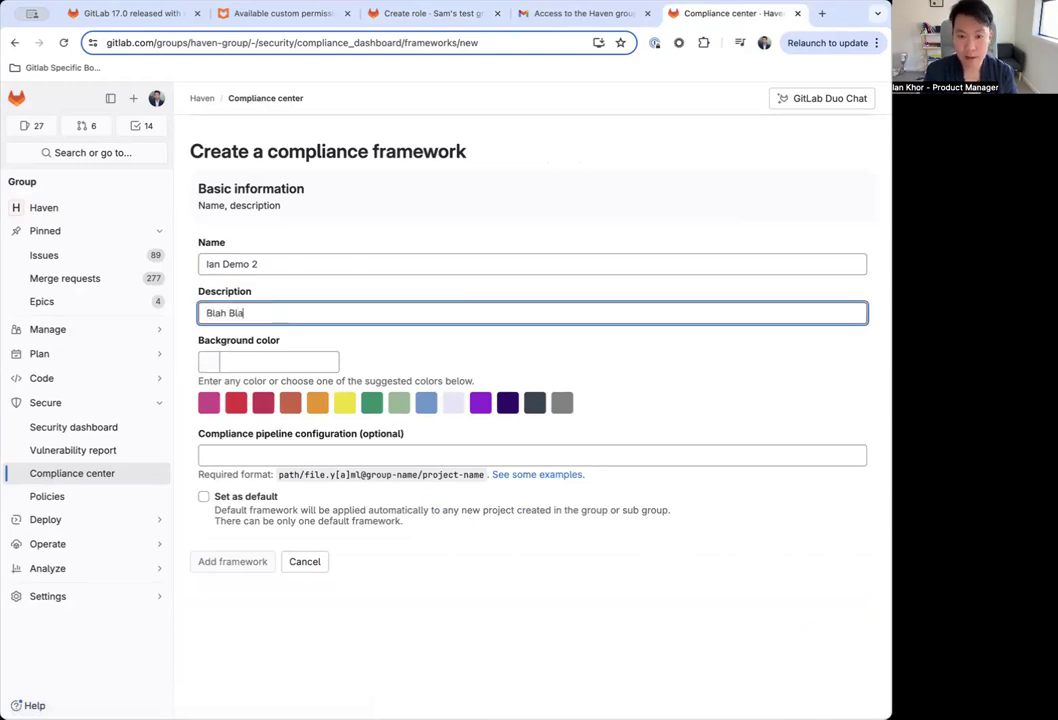
click(507, 402)
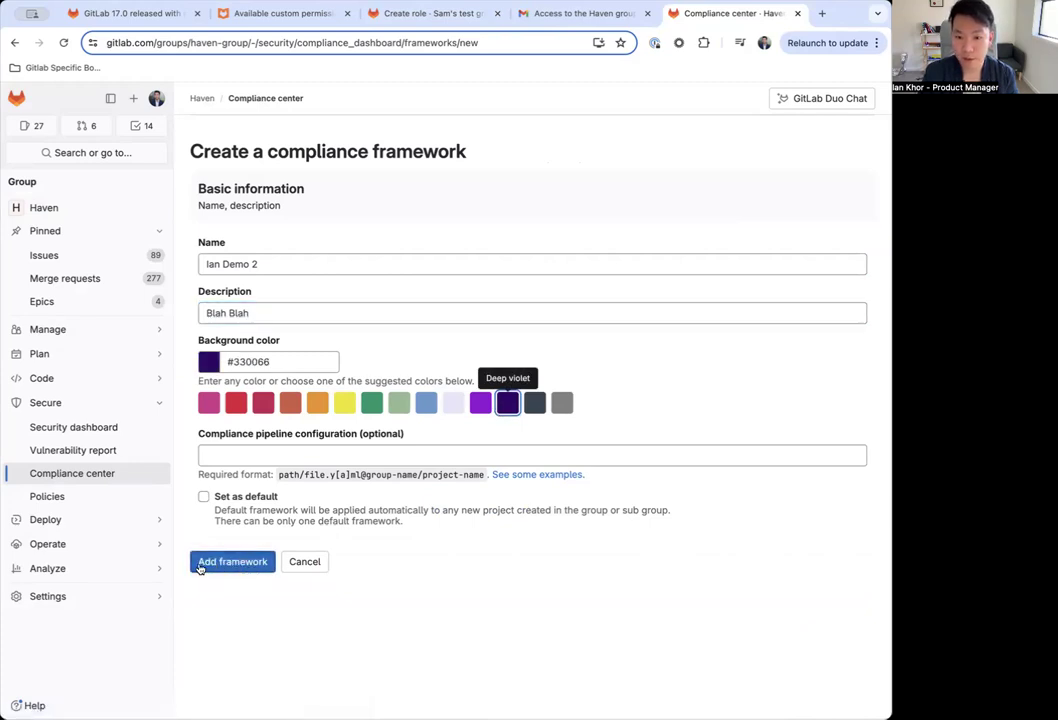
click(233, 562)
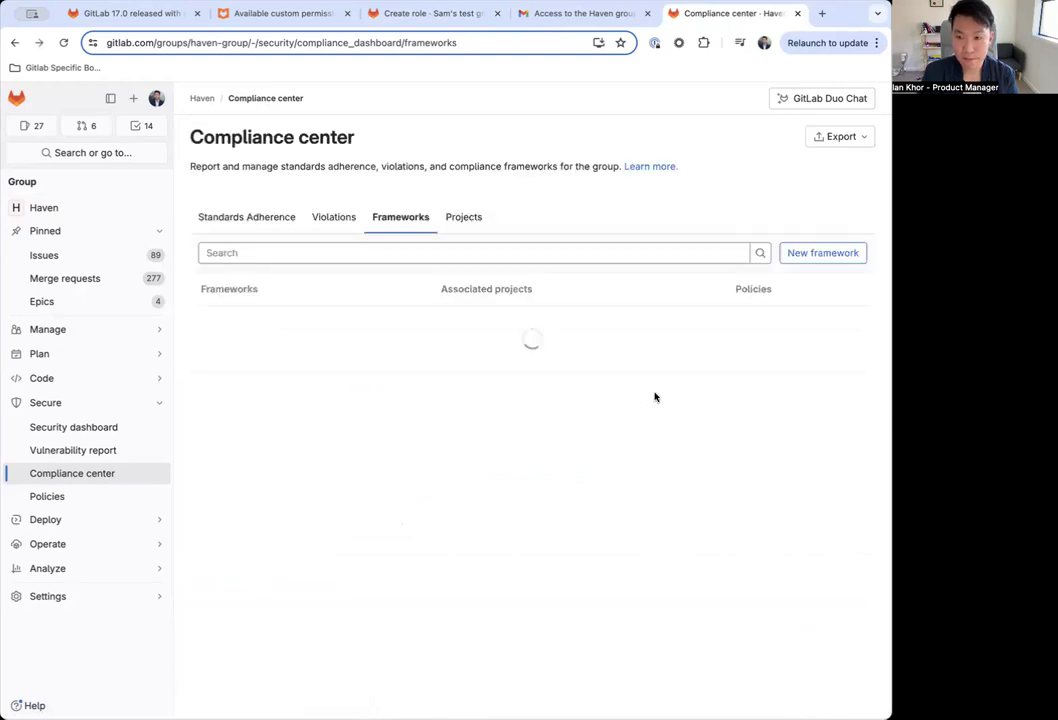
Check the entry and description of the new "Demo 2" framework in the Haven group's frameworks list
scroll(628, 395, down, 8)
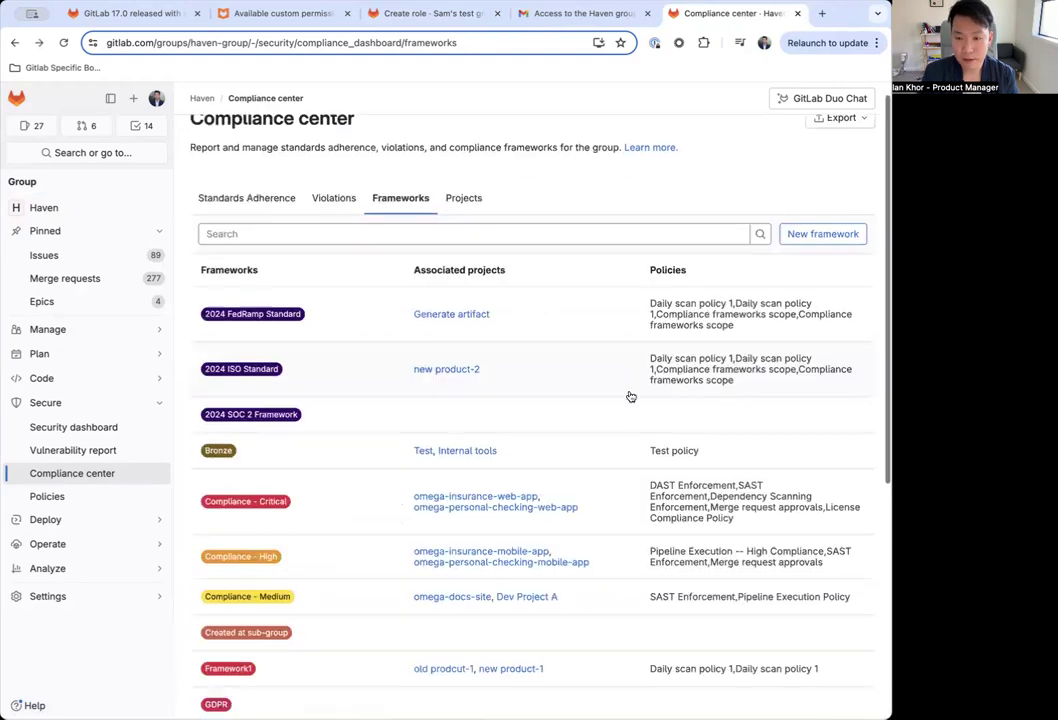
mouse_move(241, 408)
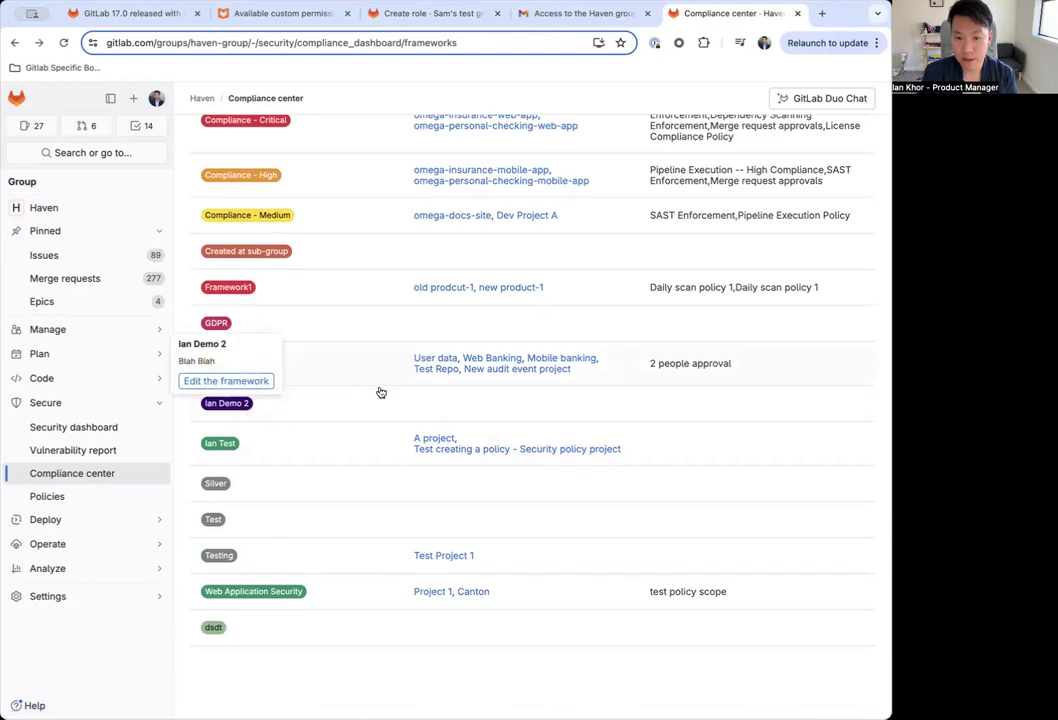
scroll(390, 410, up, 8)
Apply the new "Demo 2" framework in bulk to the projects Another blank repo and Creating project from scratch - no settings changed
click(464, 218)
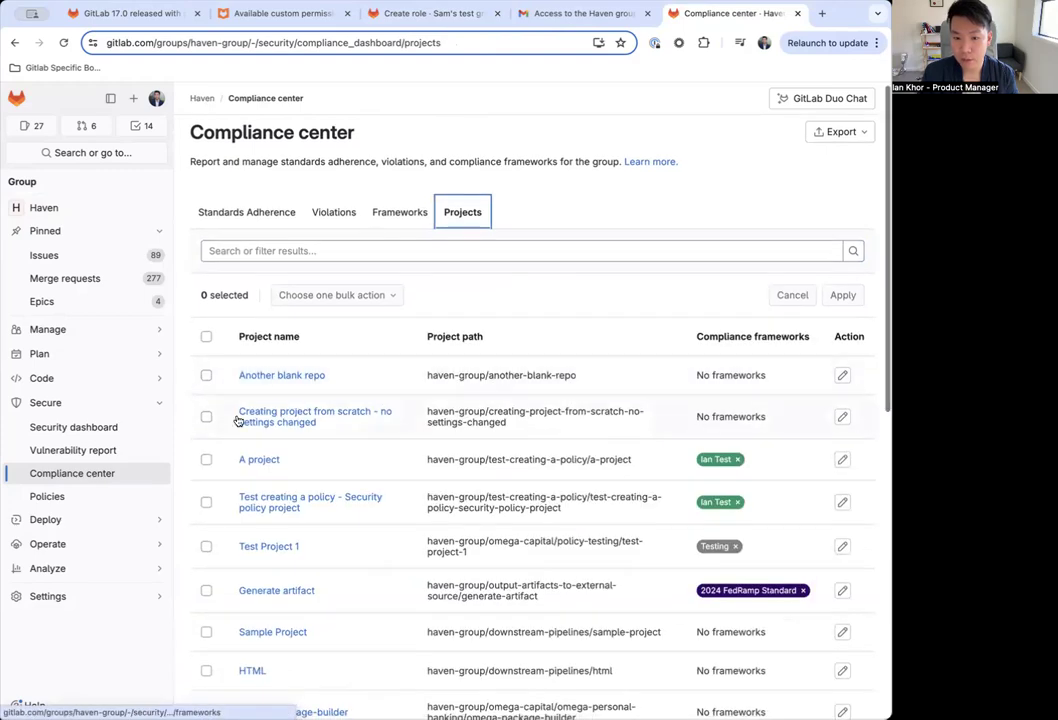
click(206, 379)
click(206, 420)
click(380, 297)
click(330, 352)
click(519, 298)
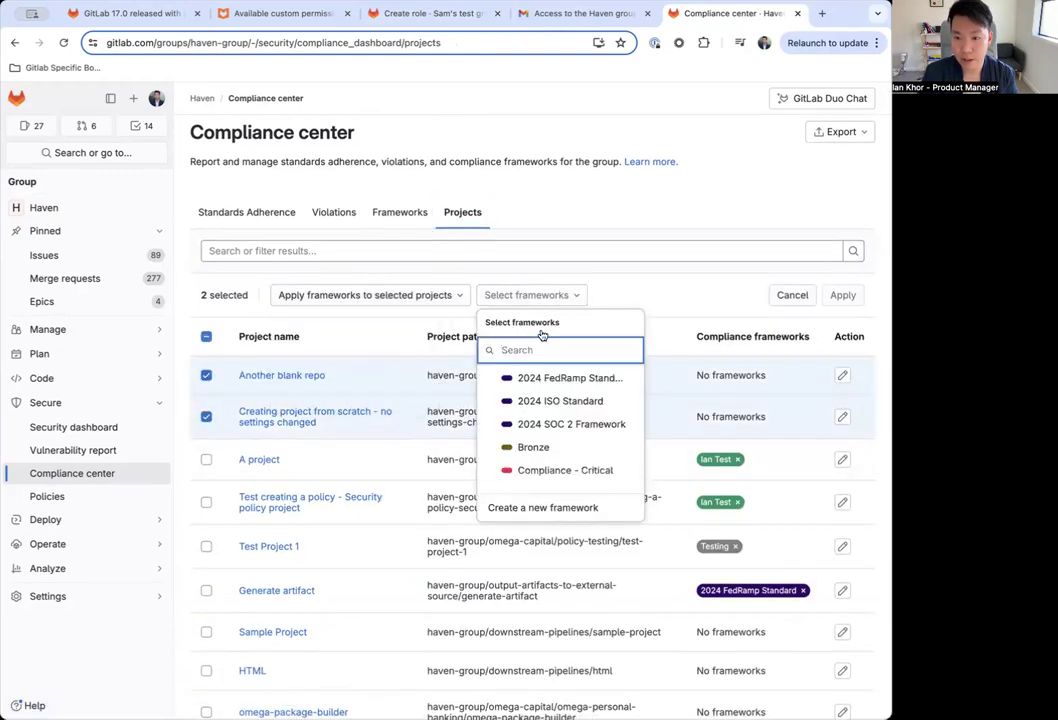
text(Ian)
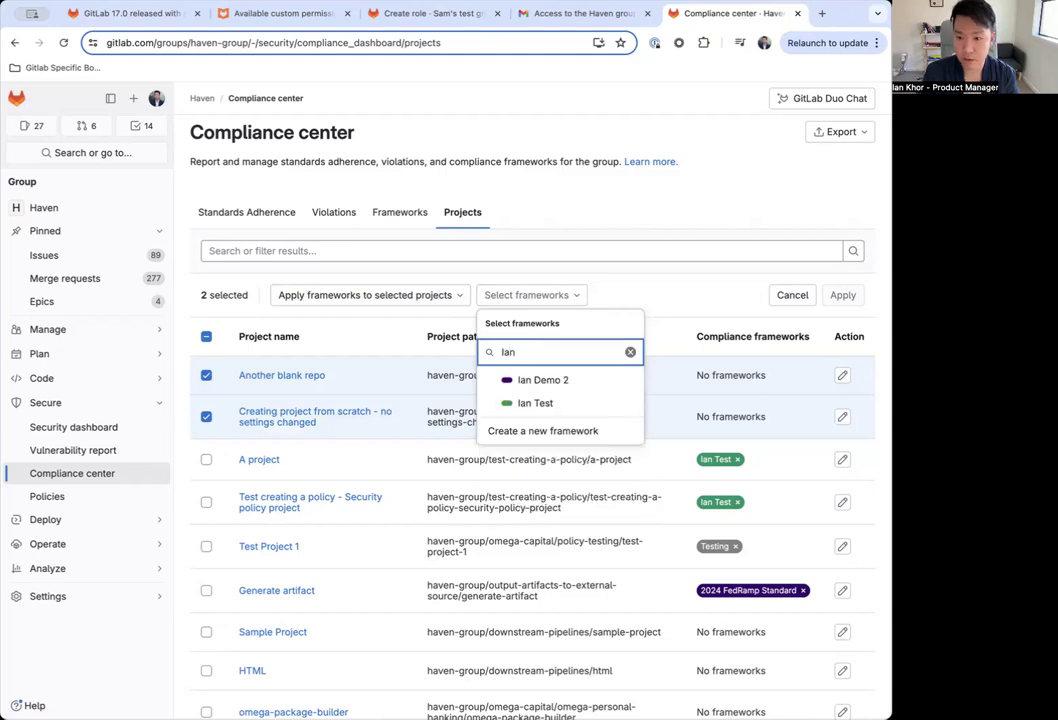
click(540, 380)
click(840, 296)
click(840, 296)
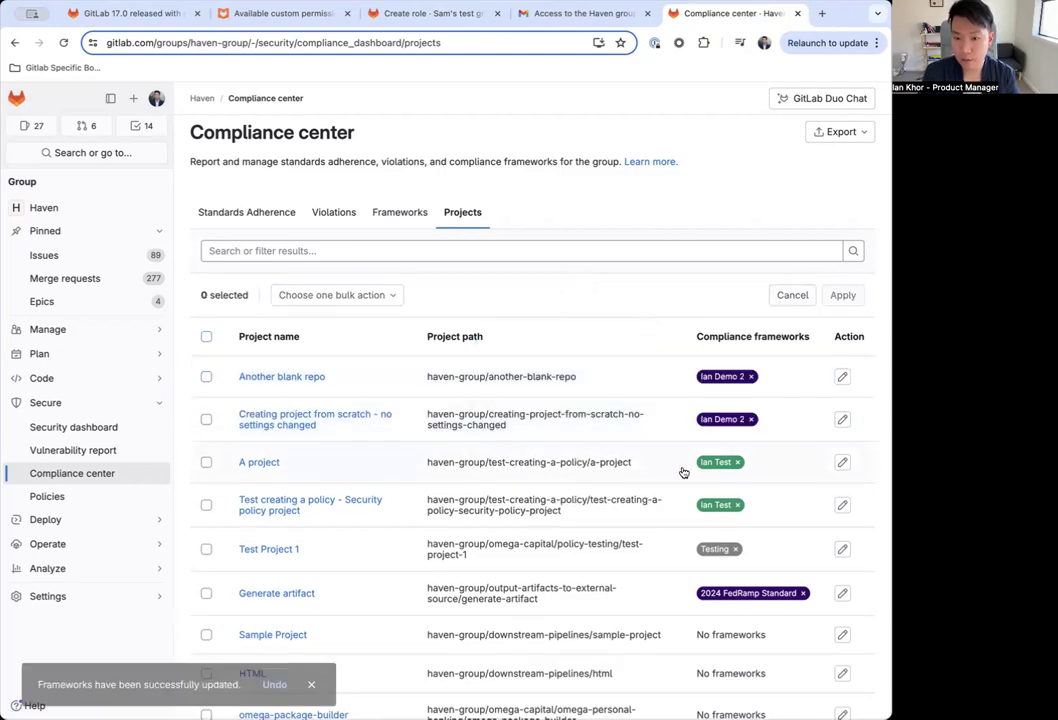
scroll(470, 479, down, 1)
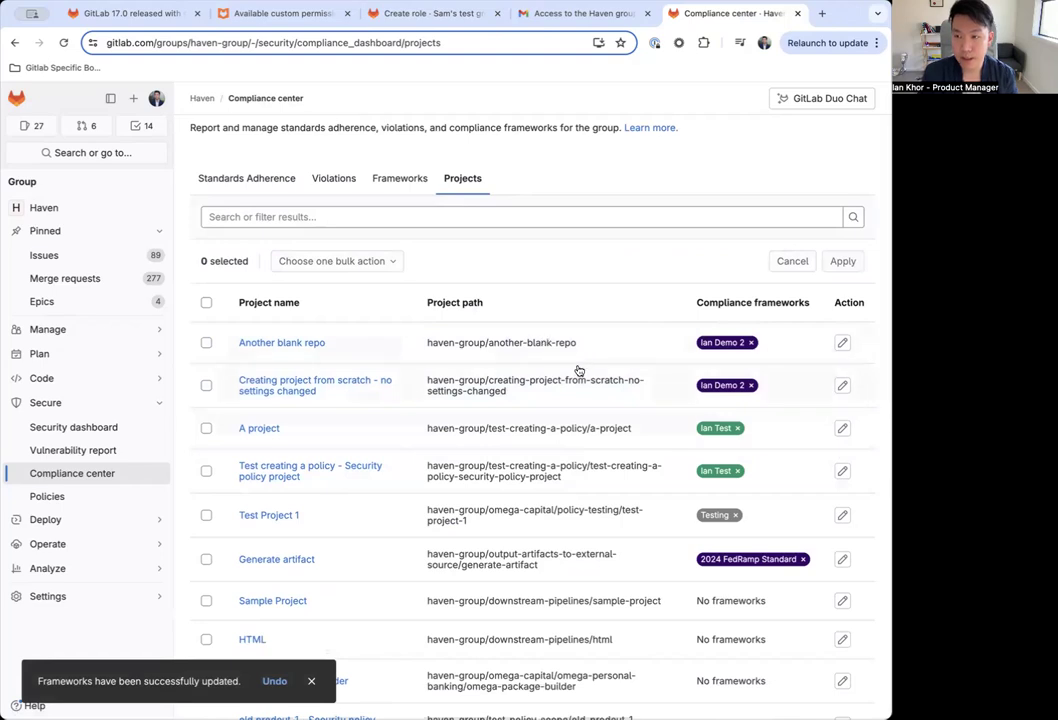